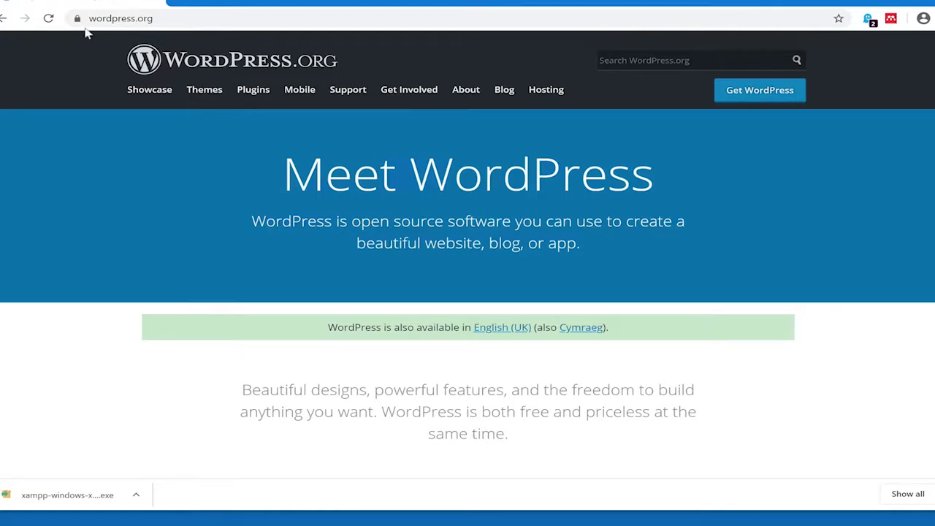
Download the WordPress 5.5.1 zip from WordPress.org and reveal it in the Downloads folder
left_click(771, 102)
scroll(707, 299, "down", 3)
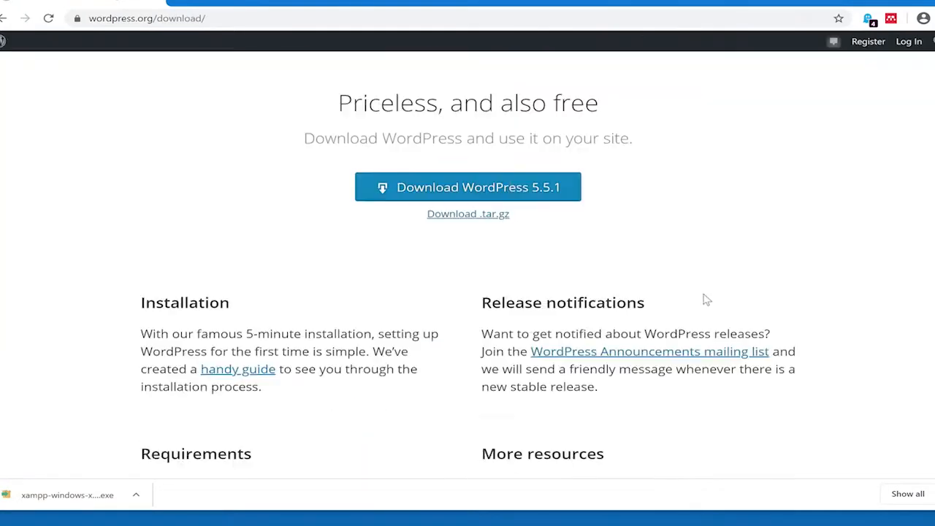
left_click(535, 253)
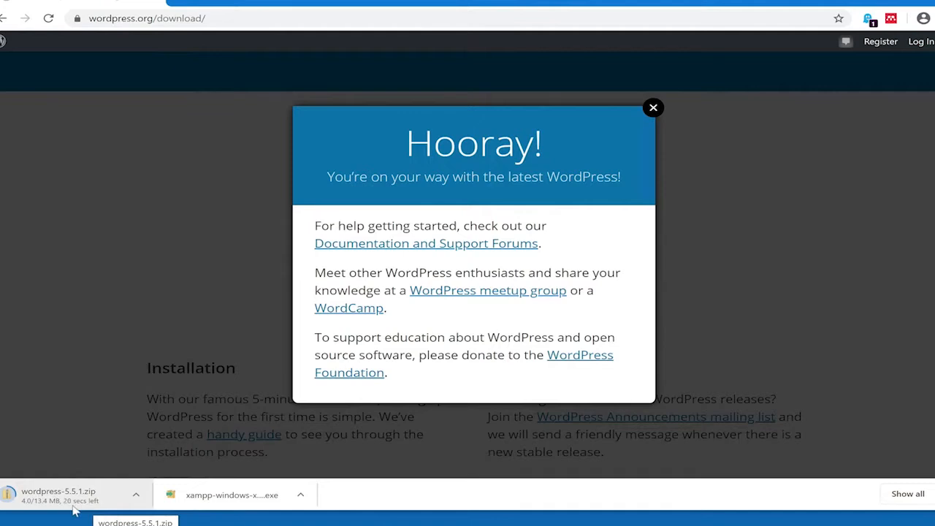
left_click(654, 111)
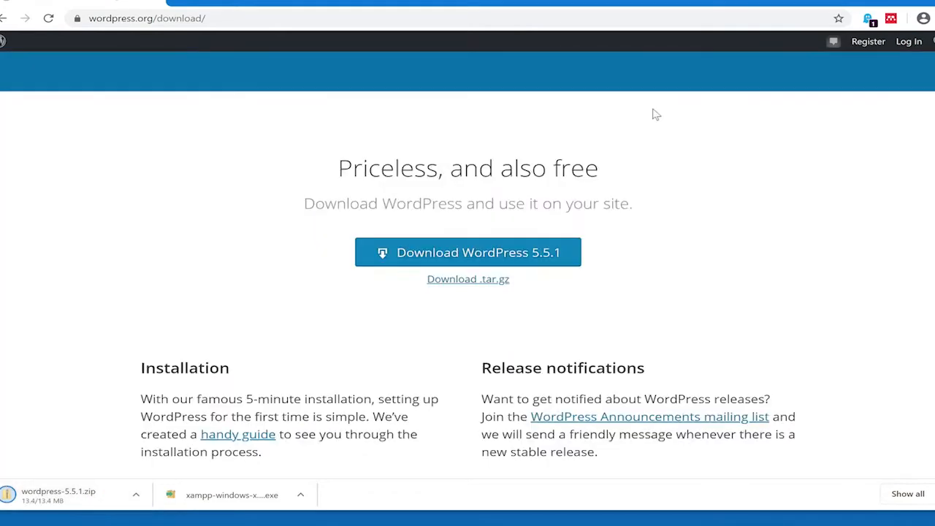
left_click(136, 496)
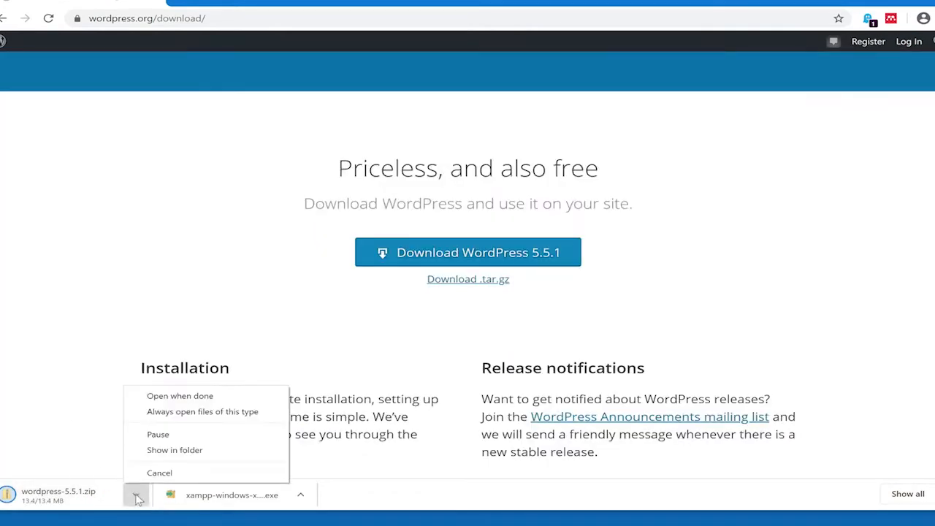
left_click(176, 450)
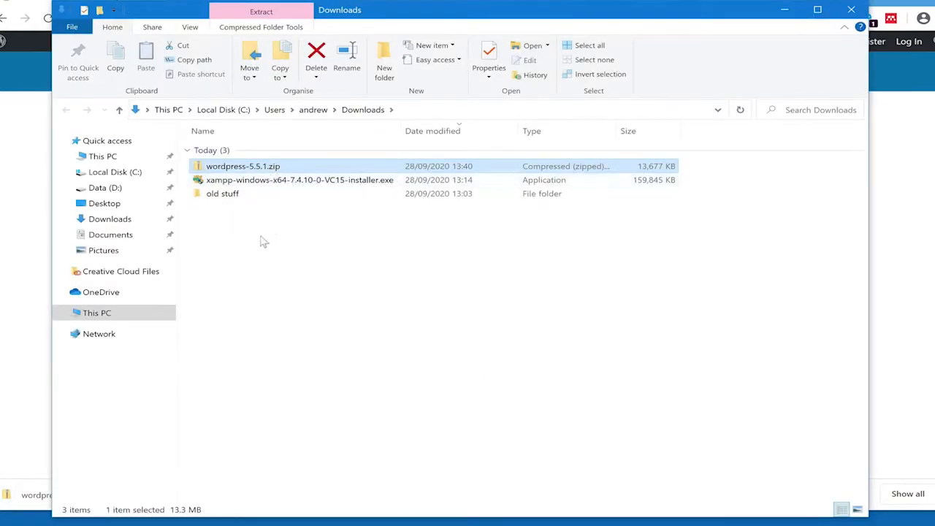
Extract wordpress-5.5.1.zip to the default wordpress-5.5.1 folder in Downloads
right_click(252, 170)
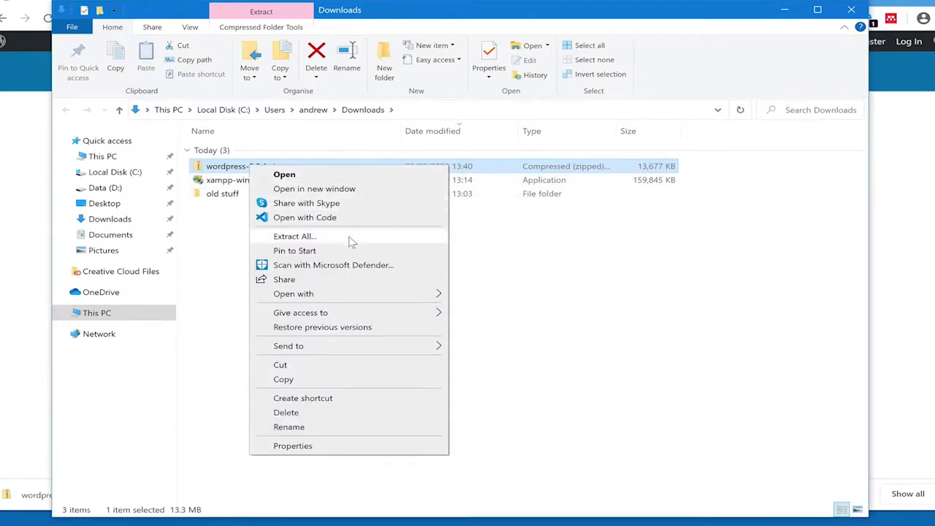
left_click(294, 236)
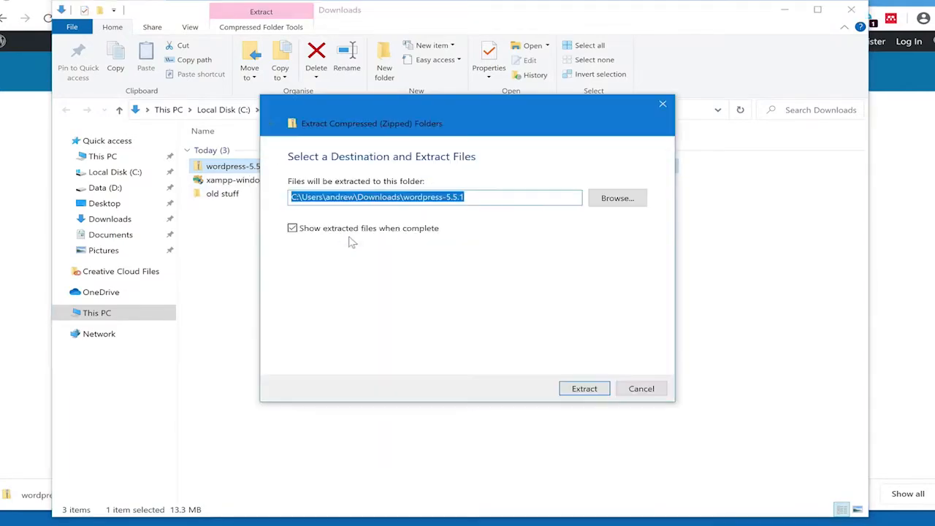
left_click(584, 389)
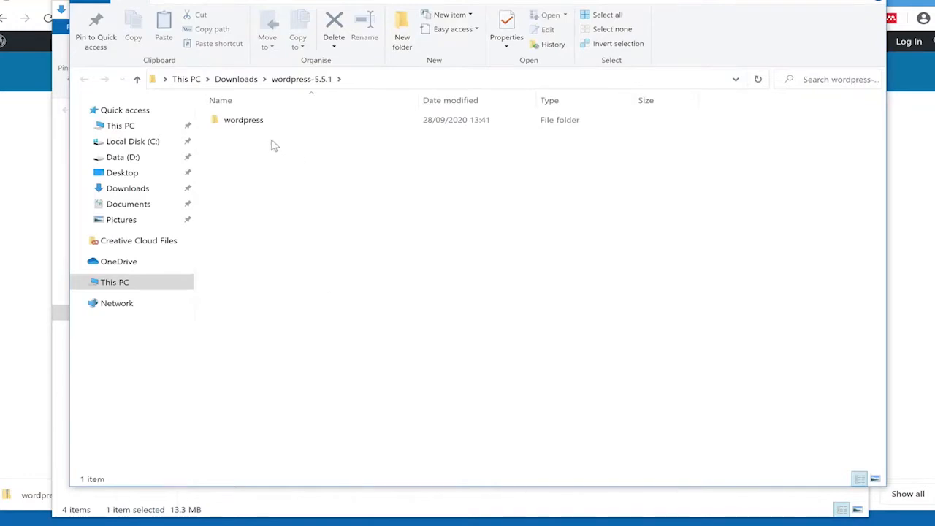
Delete the wordpress-5.5.1.zip archive from the Downloads folder
left_click(236, 79)
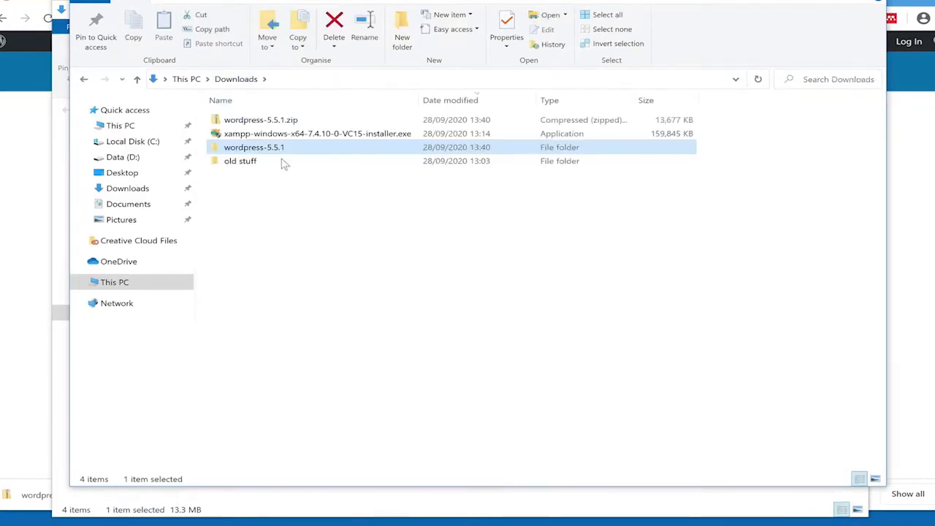
left_click(281, 120)
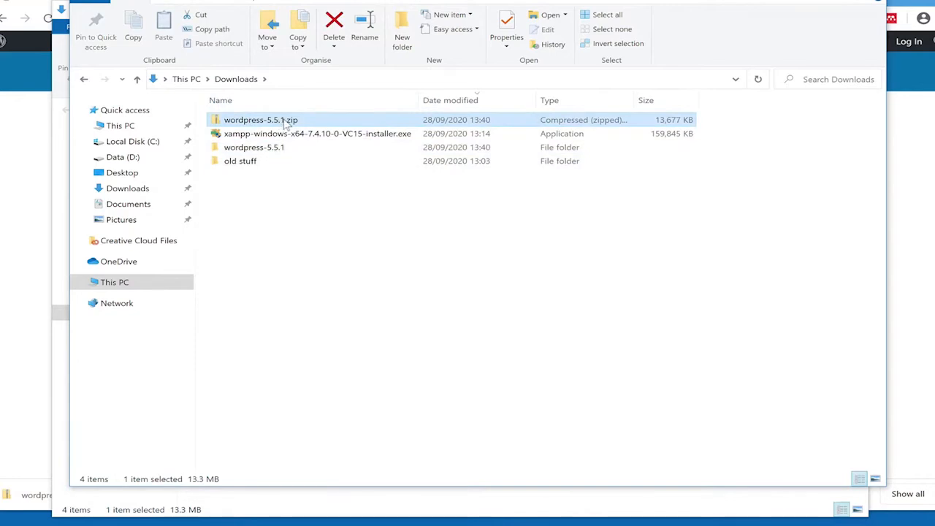
right_click(283, 121)
left_click(392, 367)
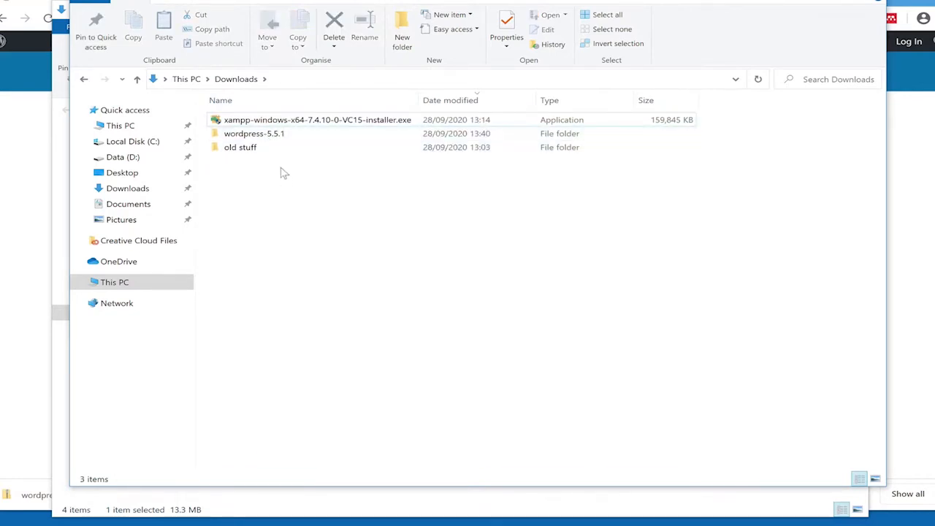
Open the extracted wordpress-5.5.1 folder, check its wordpress subfolder, and move that window aside
double_click(274, 139)
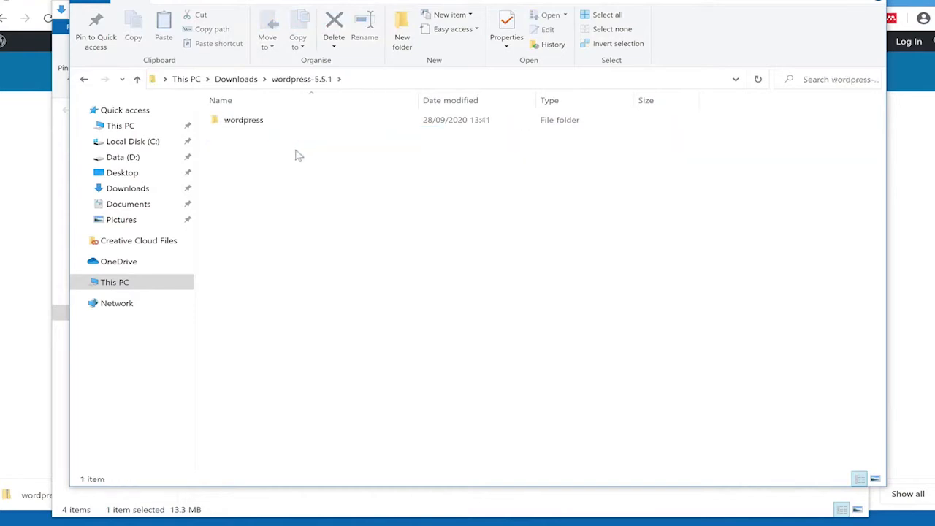
double_click(266, 123)
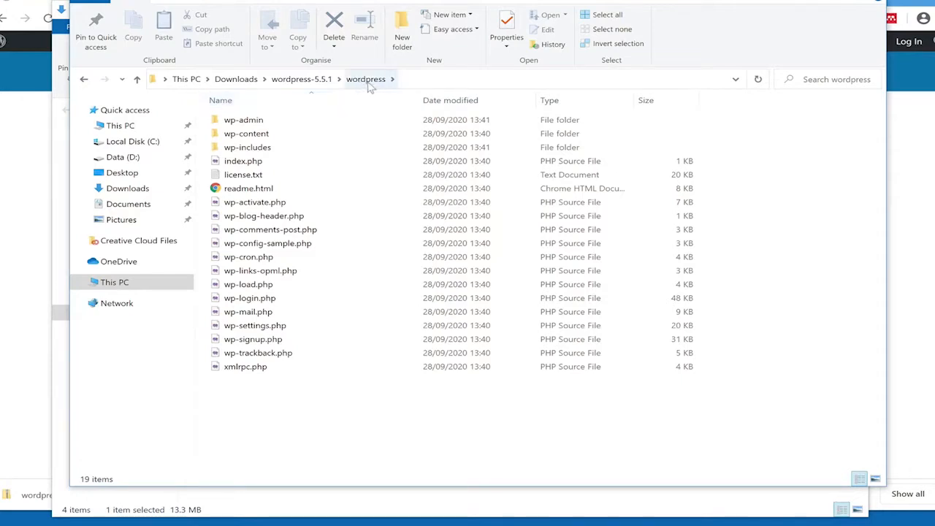
left_click(305, 81)
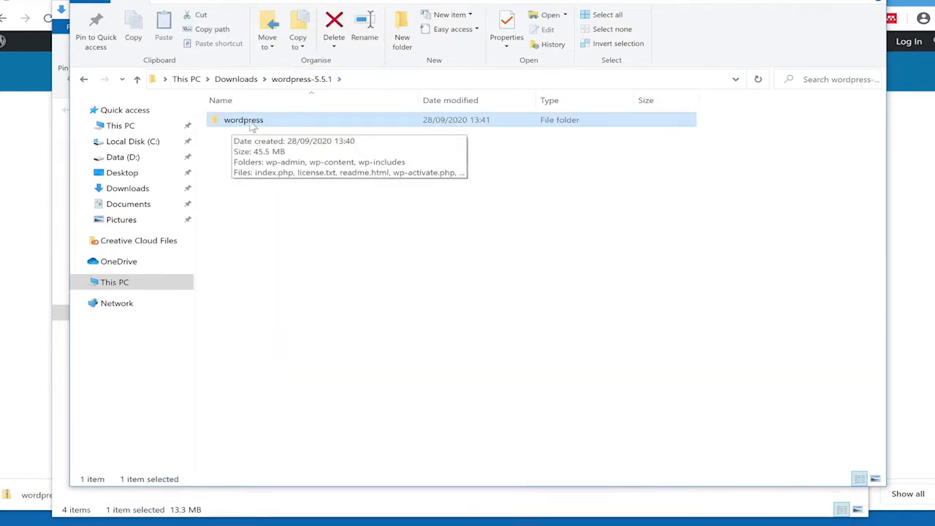
left_click_drag(300, 0, 783, 105)
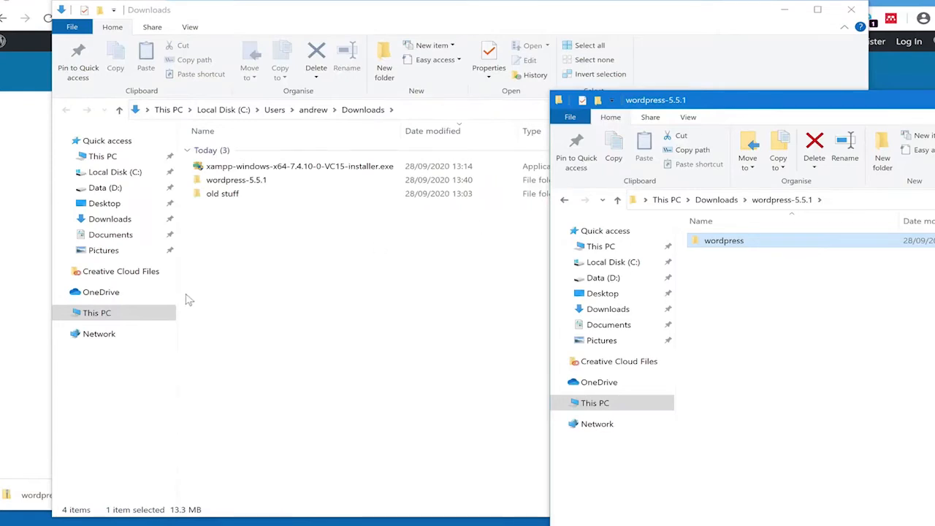
Browse to C:\xampp\htdocs in File Explorer
left_click(135, 174)
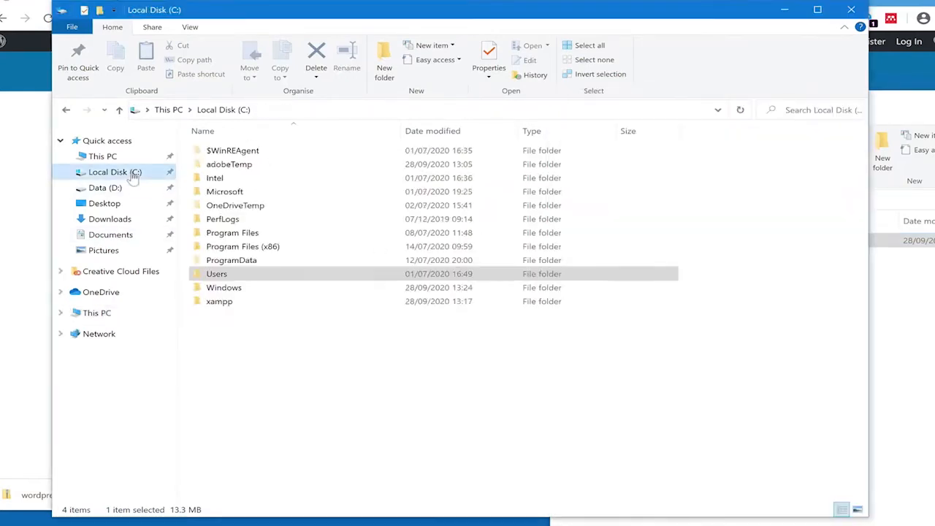
double_click(223, 302)
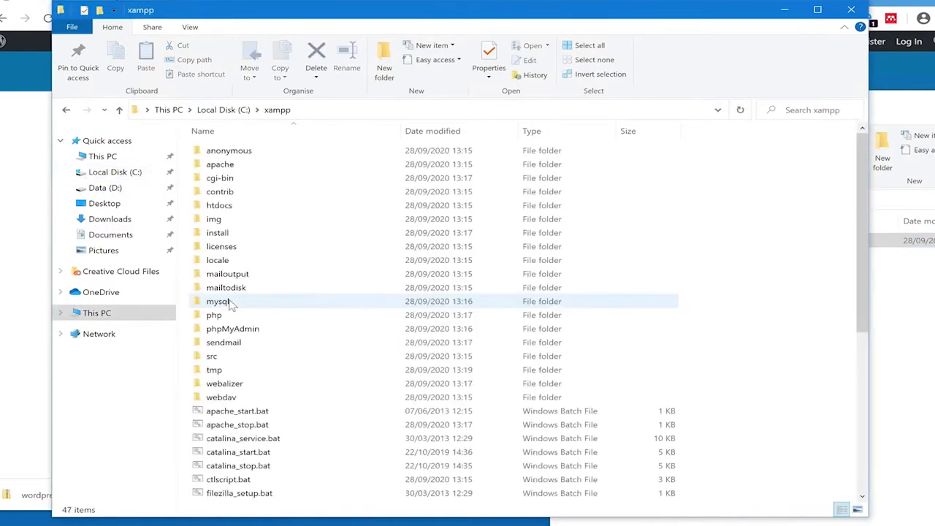
left_click_drag(862, 189, 863, 195)
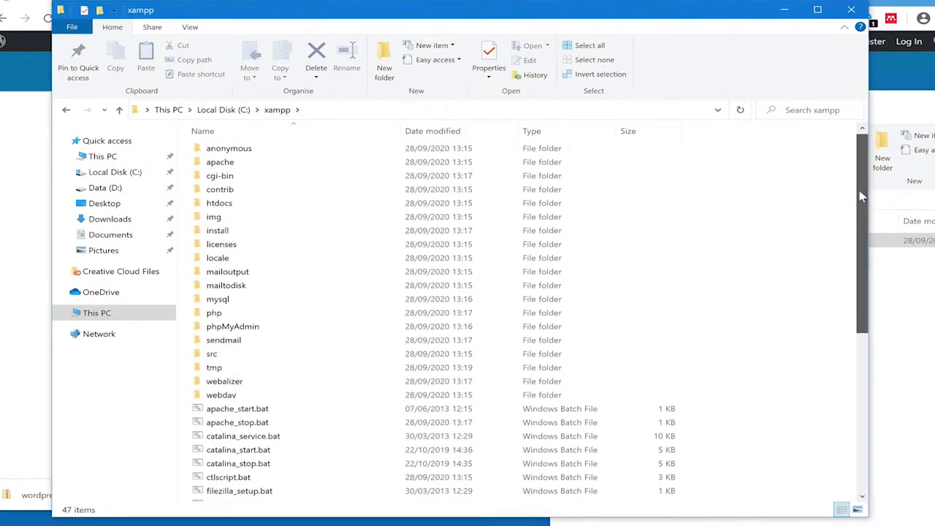
double_click(227, 205)
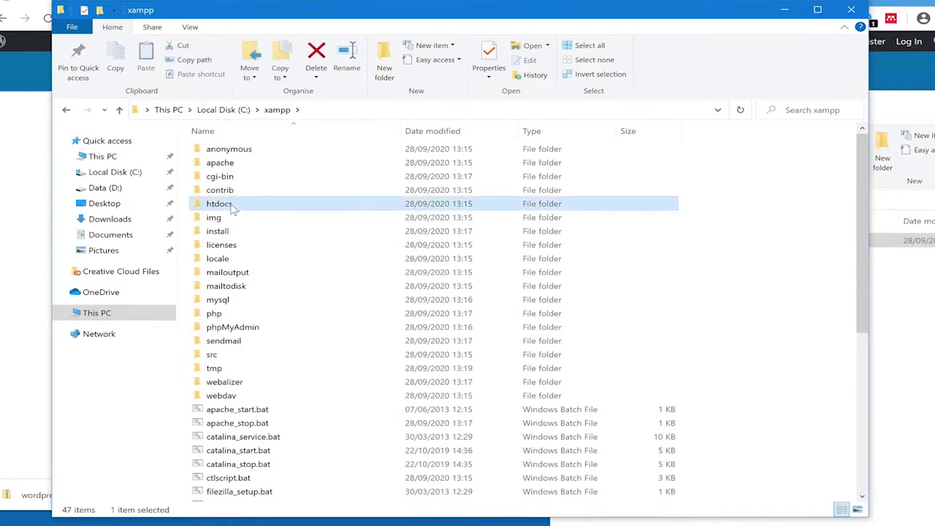
Drag the wordpress folder into htdocs, then return to the XAMPP Control Panel
left_click(920, 294)
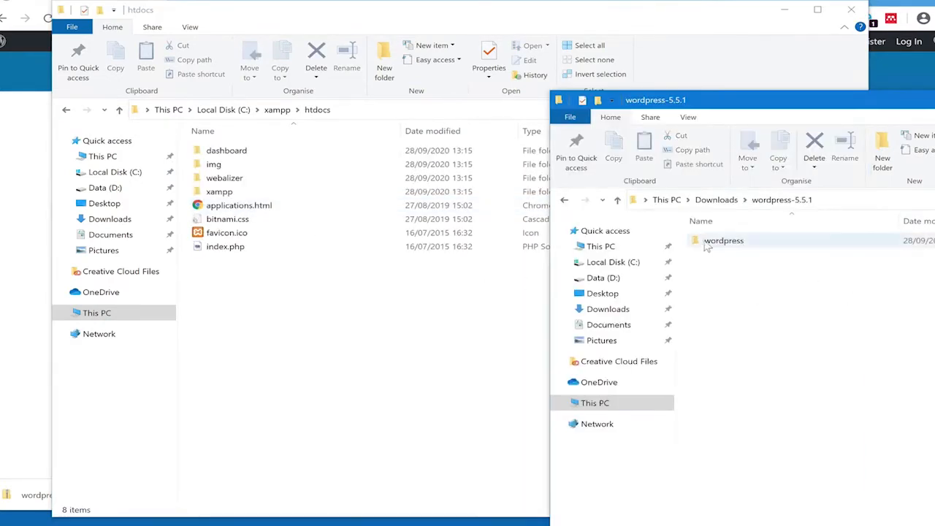
left_click(702, 243)
left_click_drag(693, 244, 288, 328)
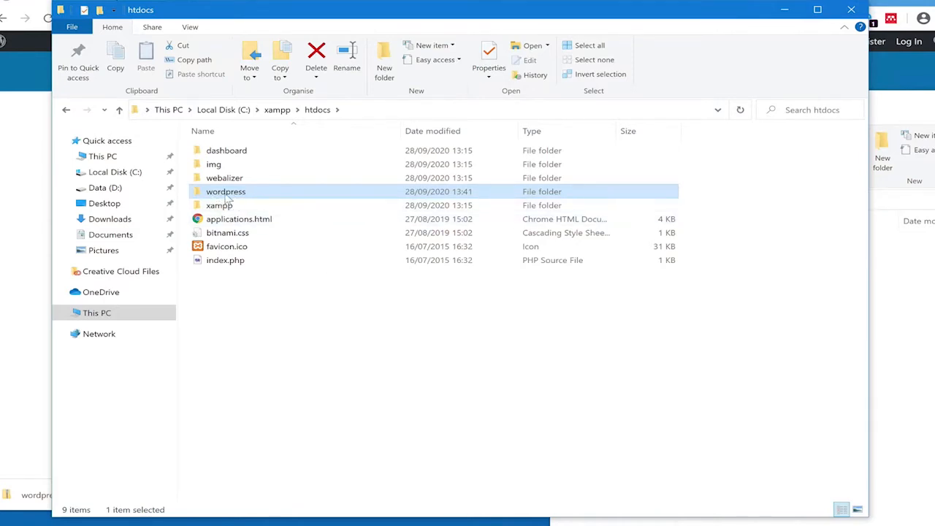
key("alt+Tab")
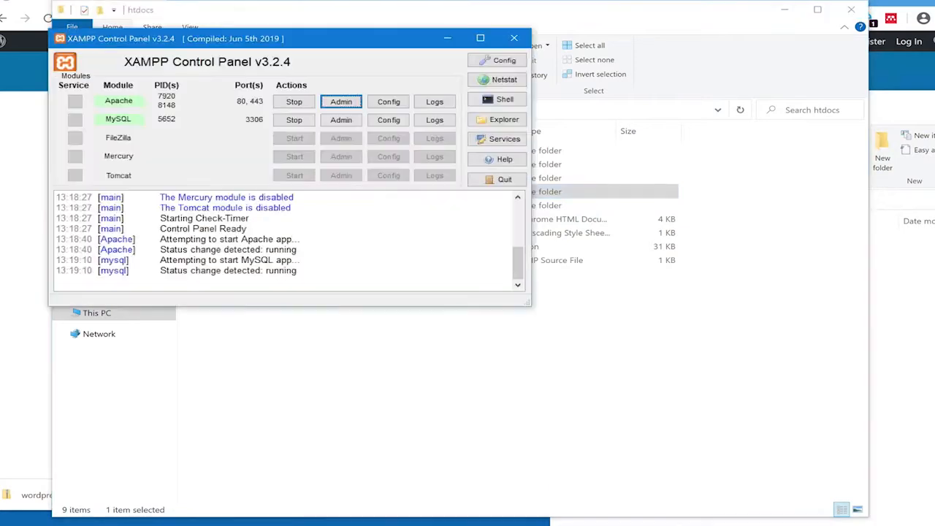
Open localhost/wordpress in Chrome from Apache's Admin page to reach the language setup
left_click(341, 101)
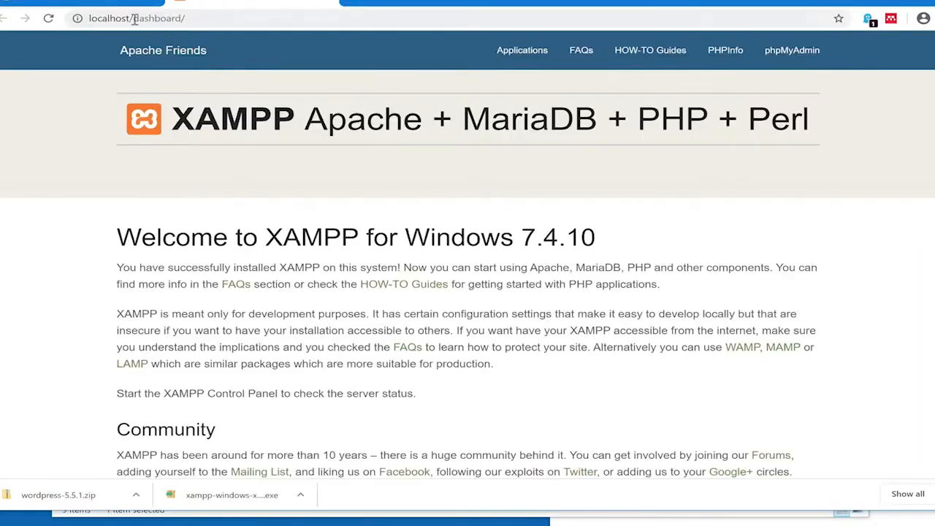
left_click_drag(135, 19, 236, 18)
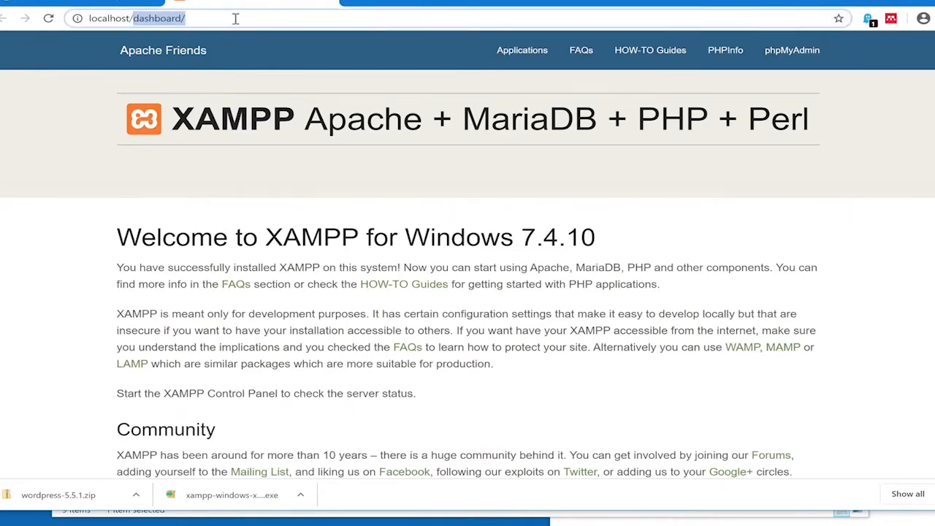
type("wordpress")
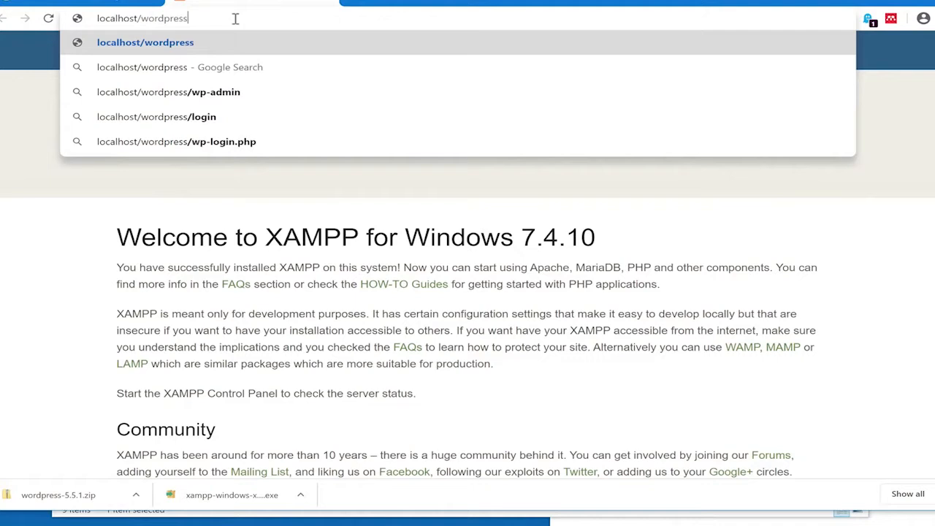
key("Return")
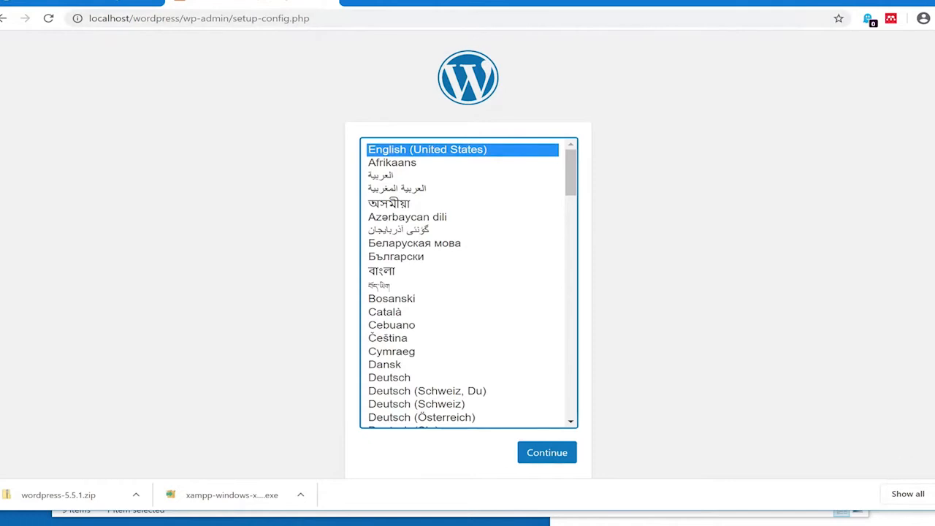
Keep English (United States) and continue past Let's go! to the database form, then return to XAMPP
left_click(934, 495)
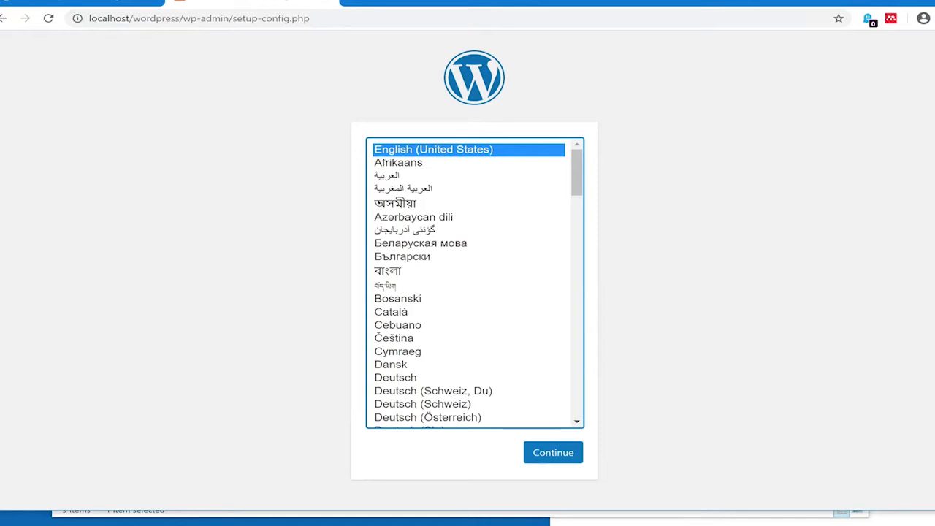
left_click(565, 459)
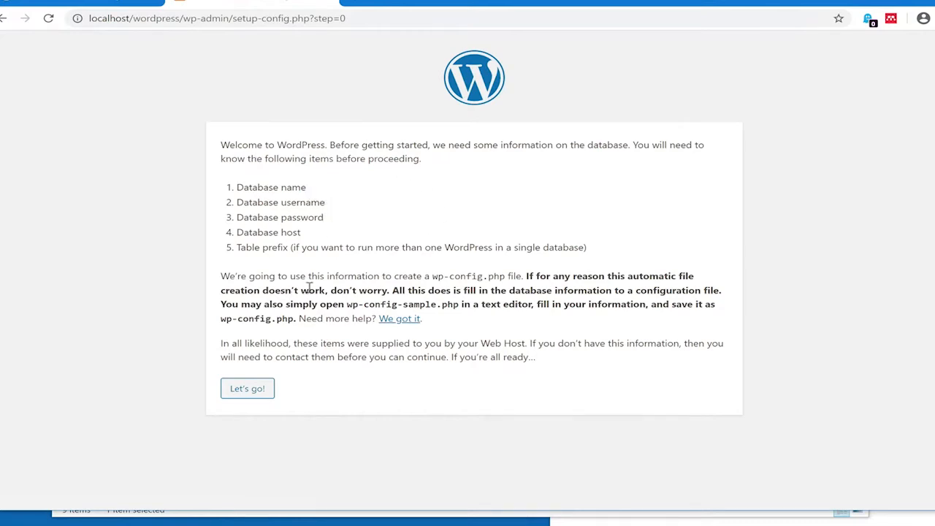
left_click(269, 392)
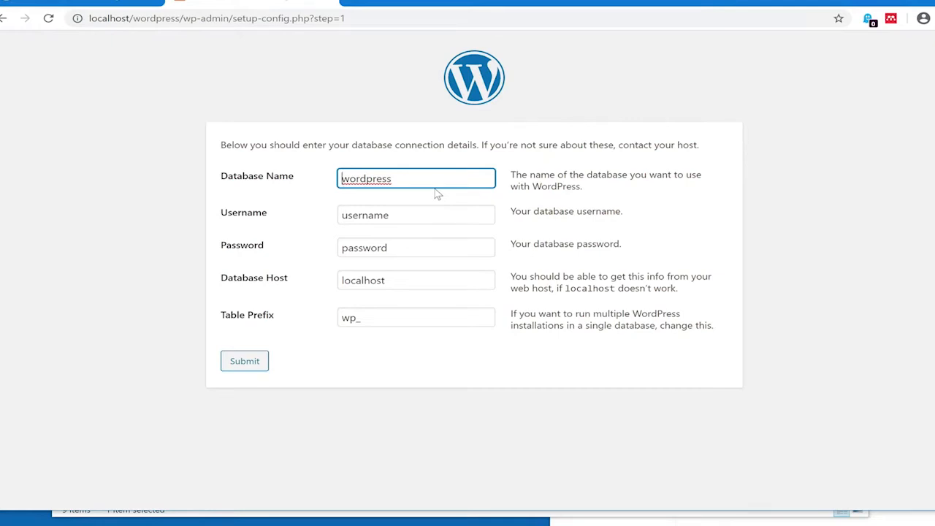
key("alt+Tab")
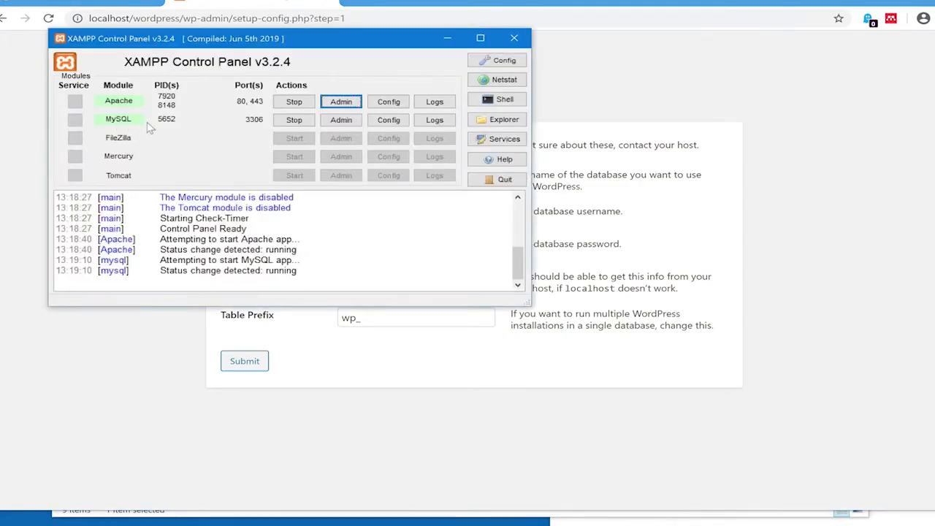
Open phpMyAdmin from the Admin button on the MySQL row
left_click(356, 125)
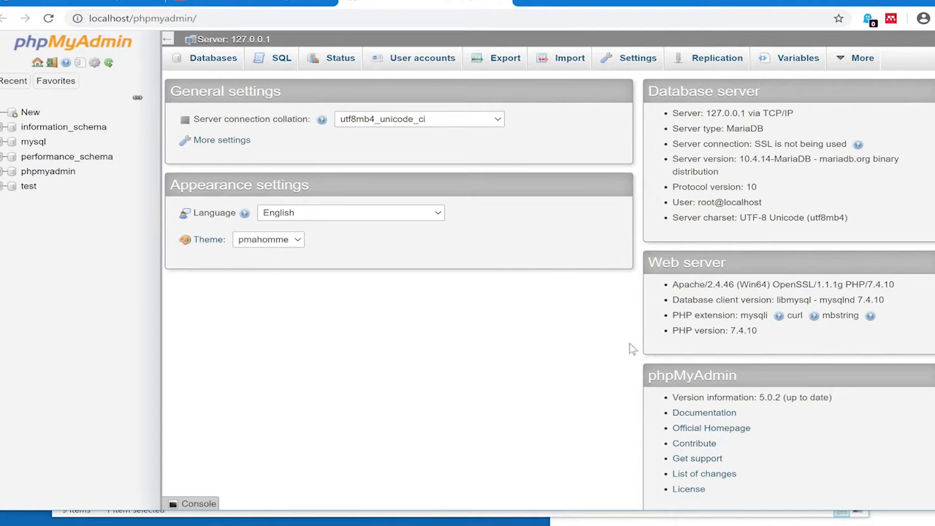
Create a new database named wordpress in phpMyAdmin
left_click(31, 114)
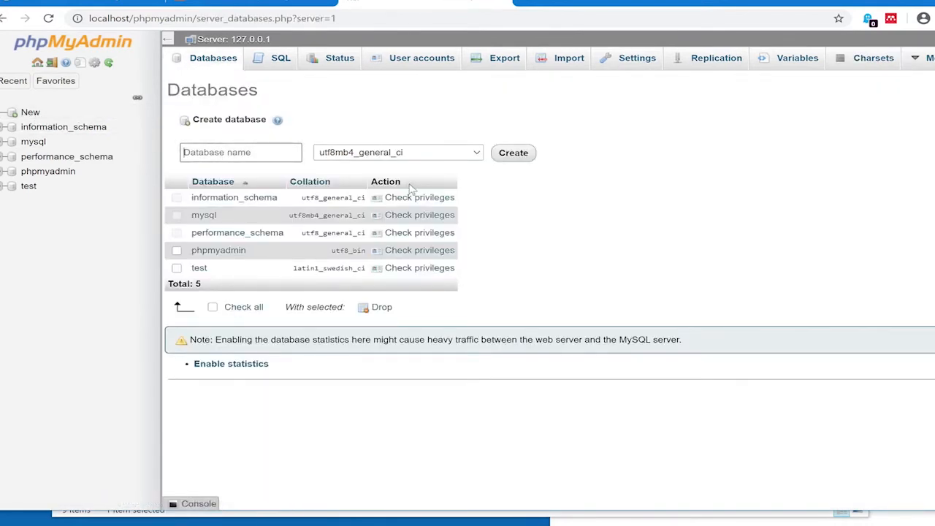
type("wordpresss")
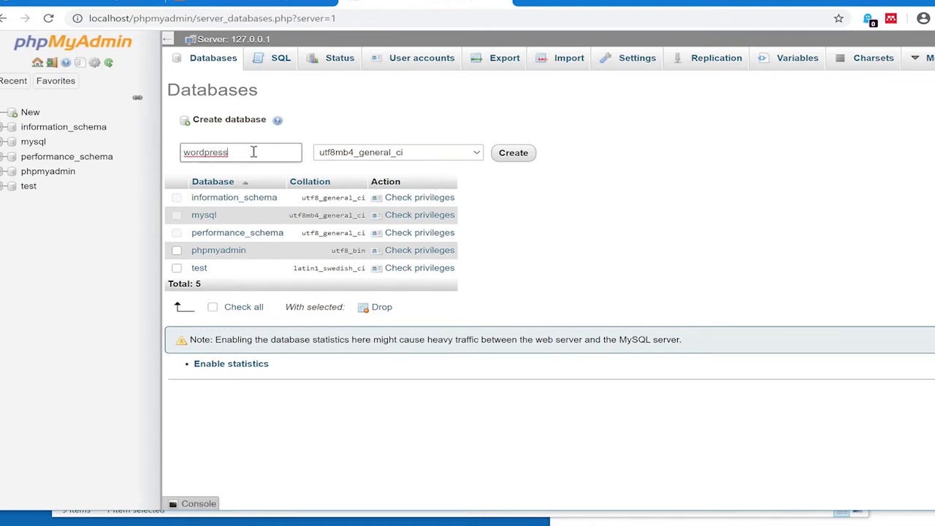
left_click(523, 155)
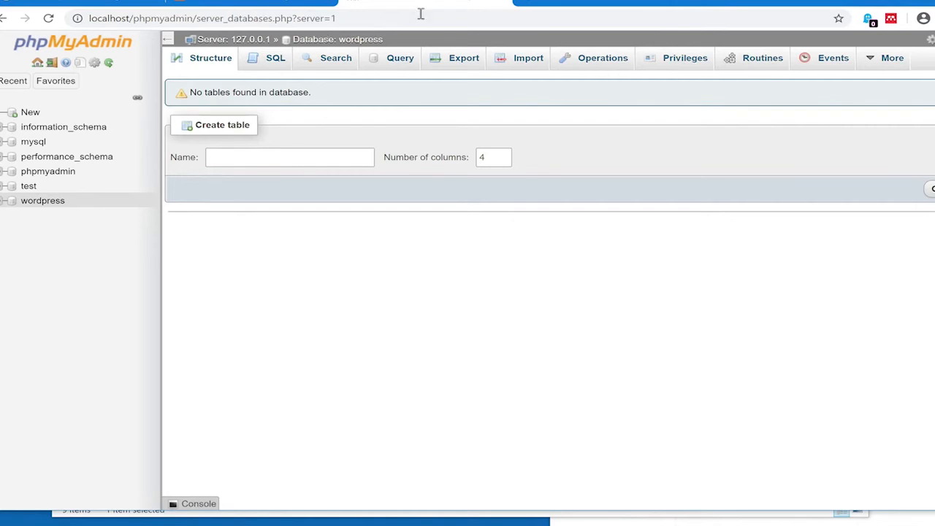
Submit database wordpress, username root, blank password, host localhost, and prefix wp_
left_click(503, 2)
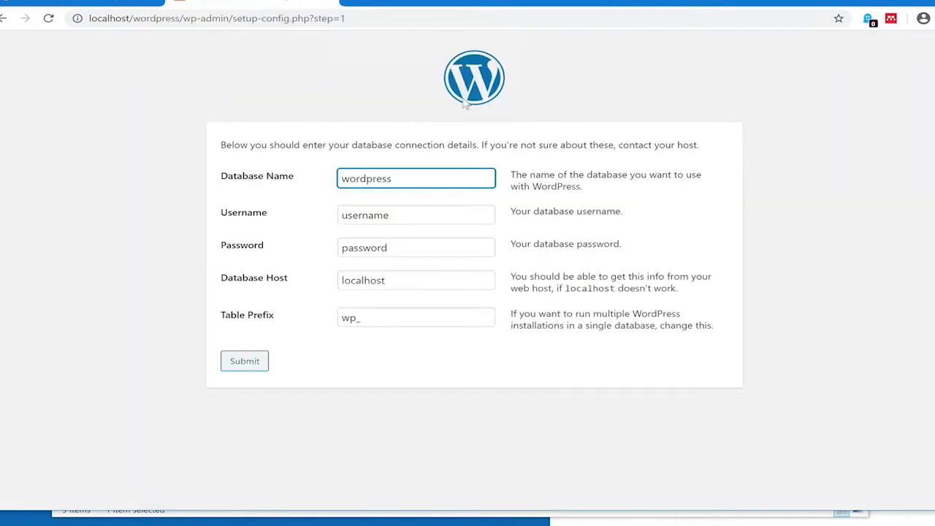
left_click(408, 177)
left_click(423, 216)
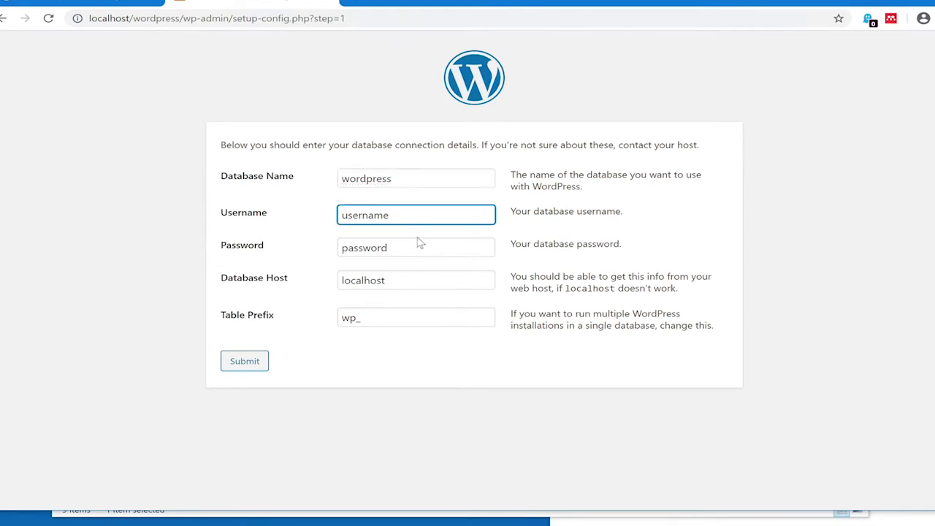
key("ctrl+a")
type("root")
key("Tab")
key("BackSpace")
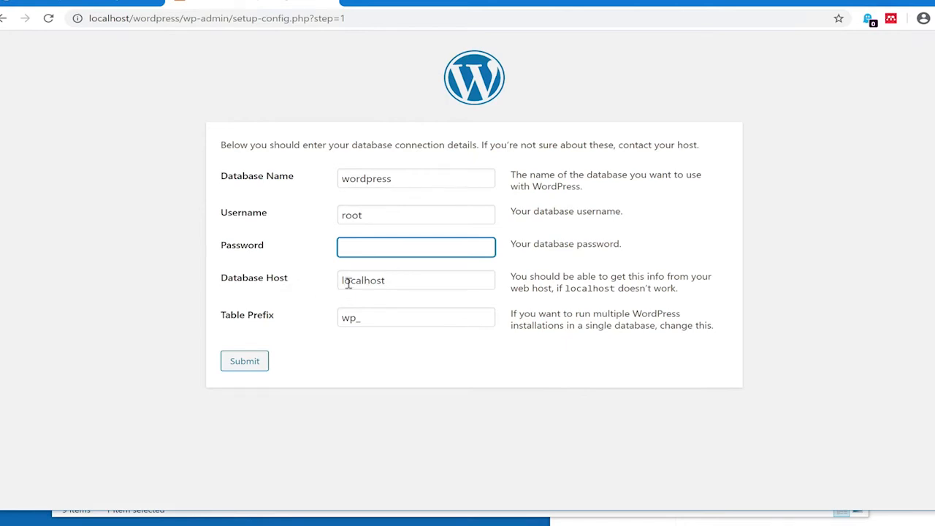
key("Tab")
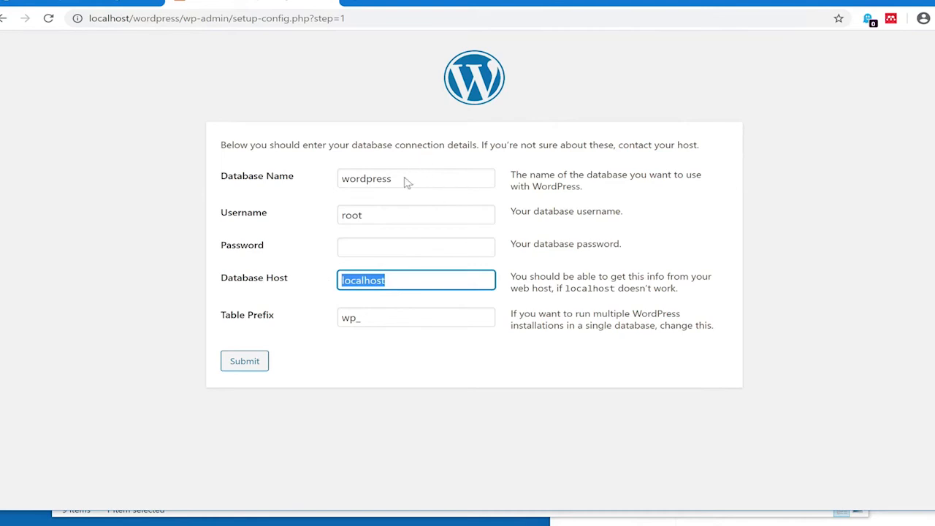
left_click(242, 369)
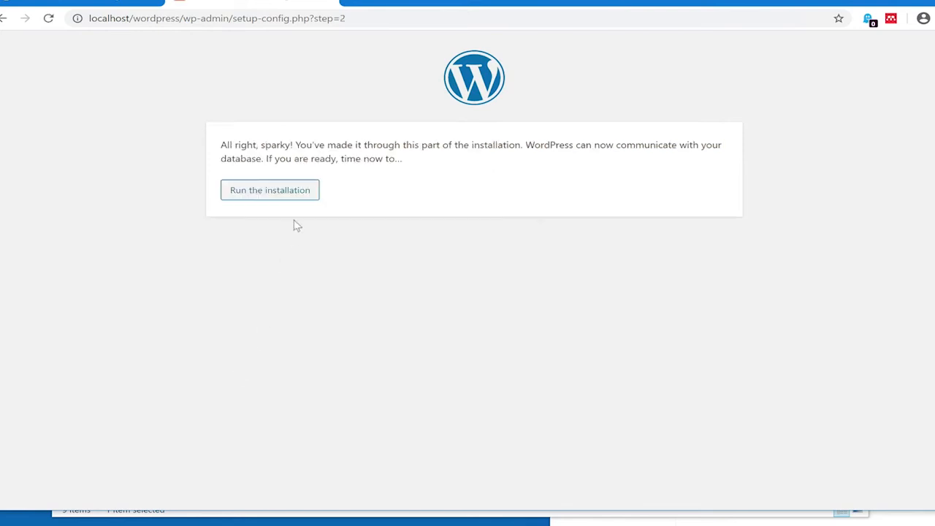
Run the installation and enter site title Pizza Website with an admin username and password
left_click(300, 199)
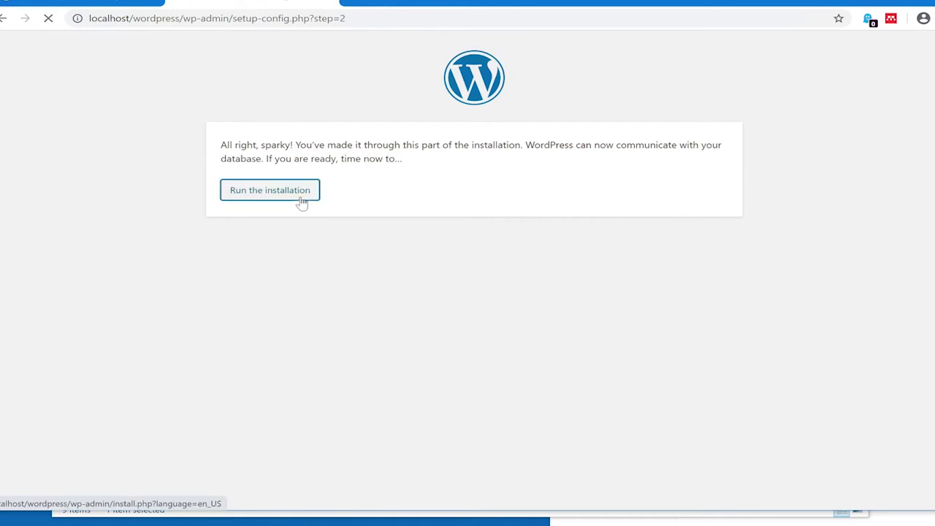
scroll(665, 225, "down", 2)
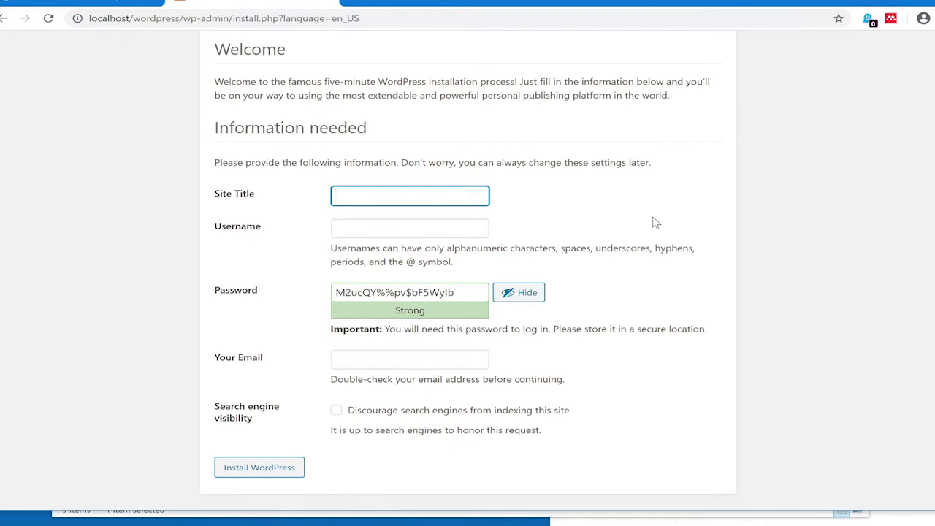
type("Pizza Website")
left_click(402, 226)
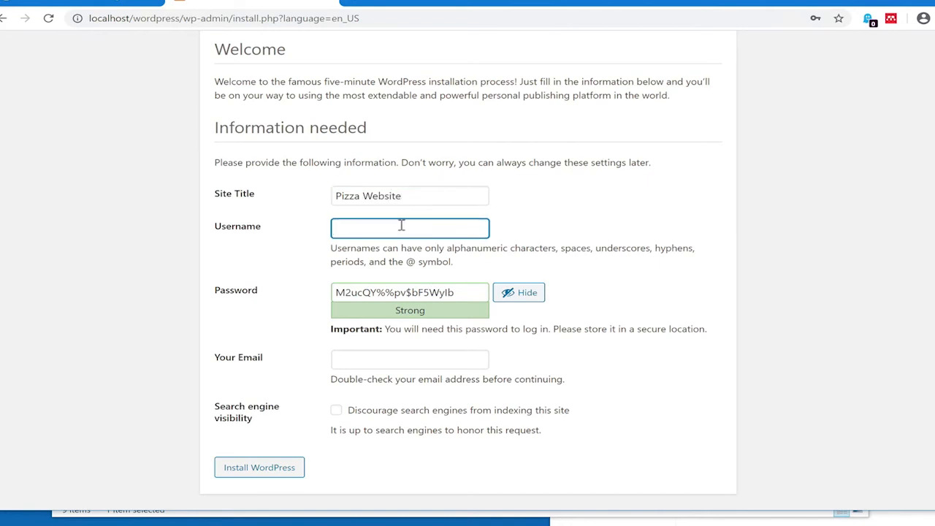
type("test")
left_click_drag(479, 294, 324, 294)
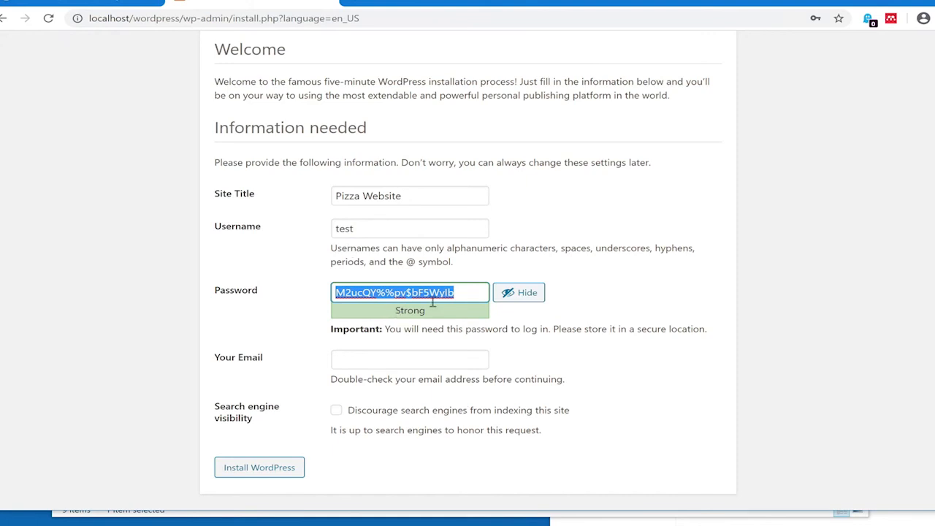
type("test")
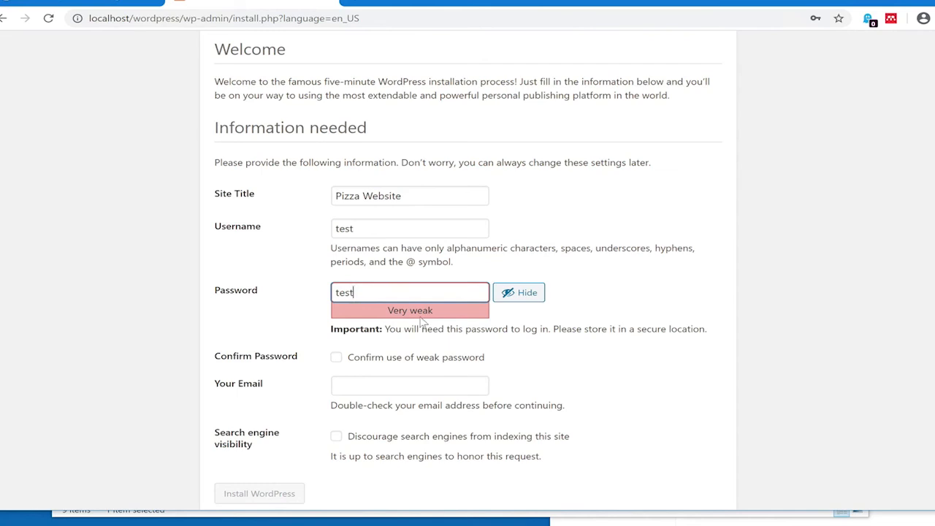
Confirm the weak password, enter the admin email, discourage search engines, and install WordPress
left_click(336, 357)
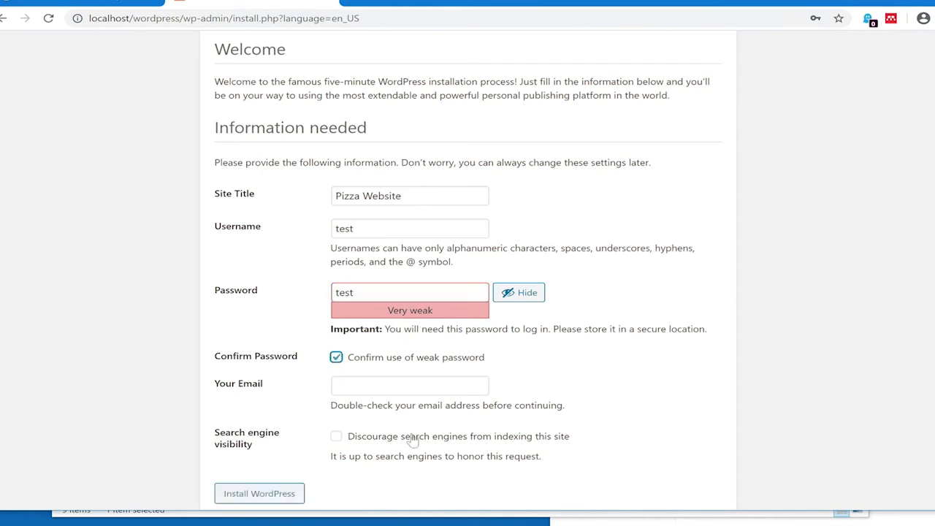
left_click(379, 380)
type("test\"\"")
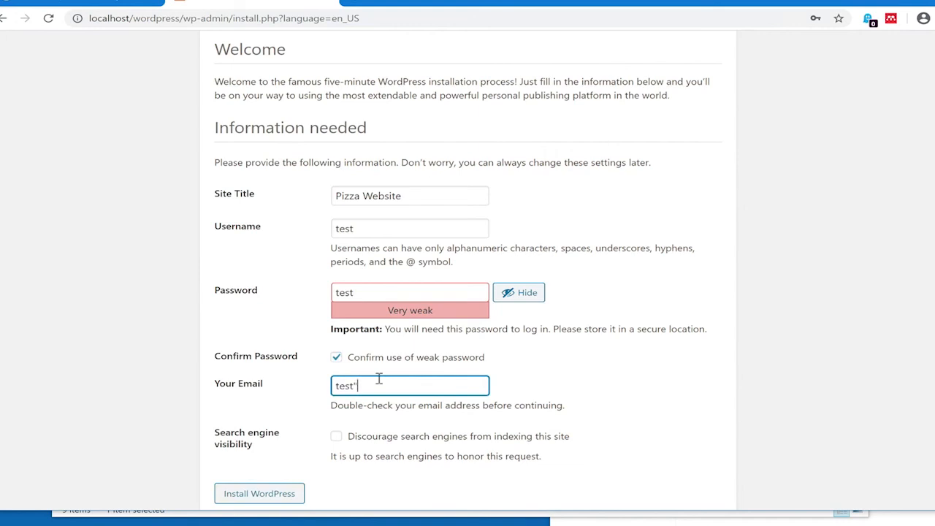
type("@test.com")
left_click(335, 438)
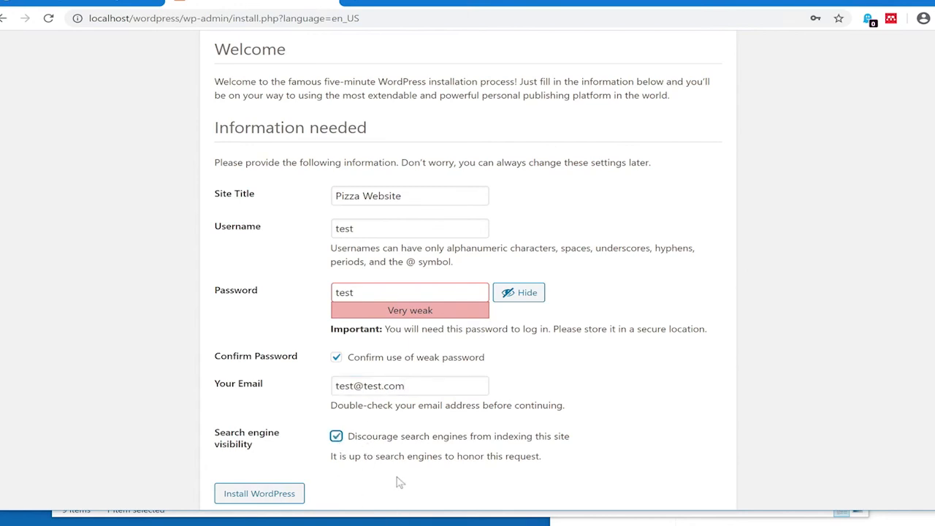
left_click(298, 496)
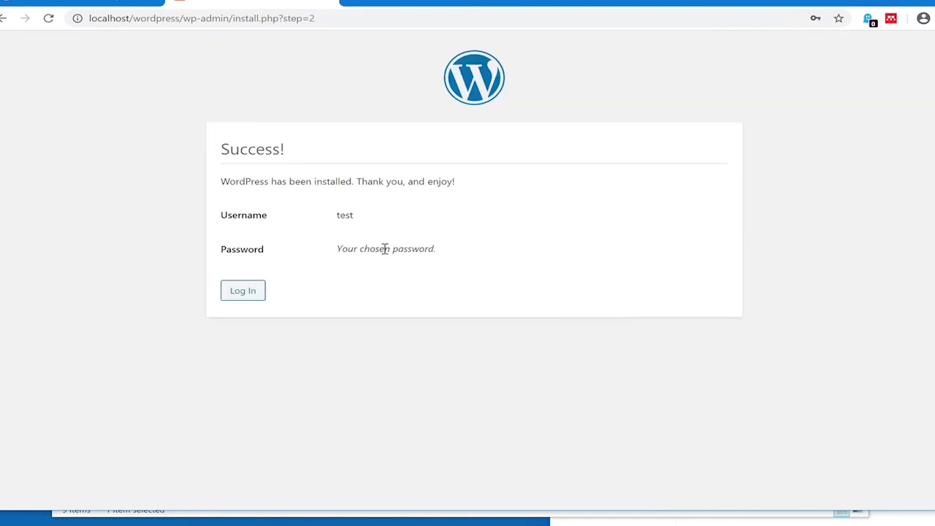
Sign in with the new admin username and password to reach the Pizza Website dashboard
left_click(239, 298)
left_click(401, 217)
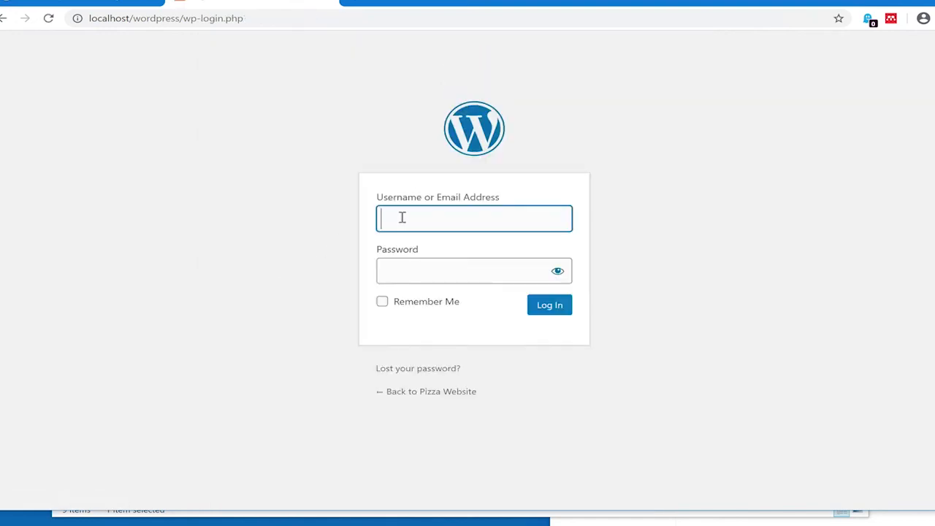
type("test")
key("Tab")
type("test")
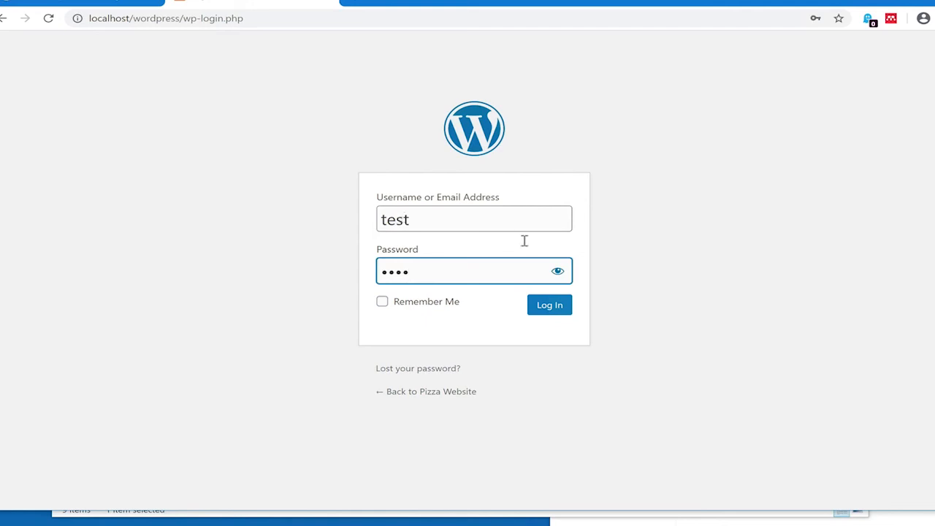
left_click(553, 313)
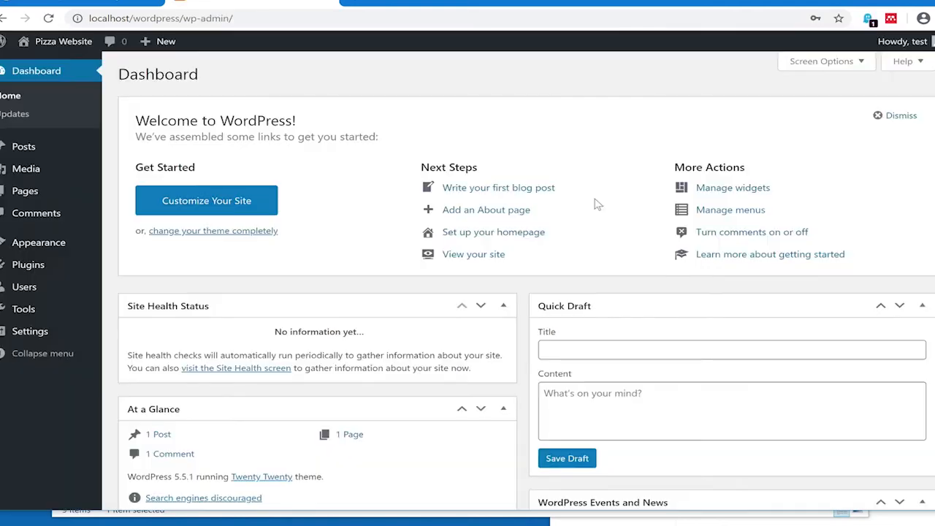